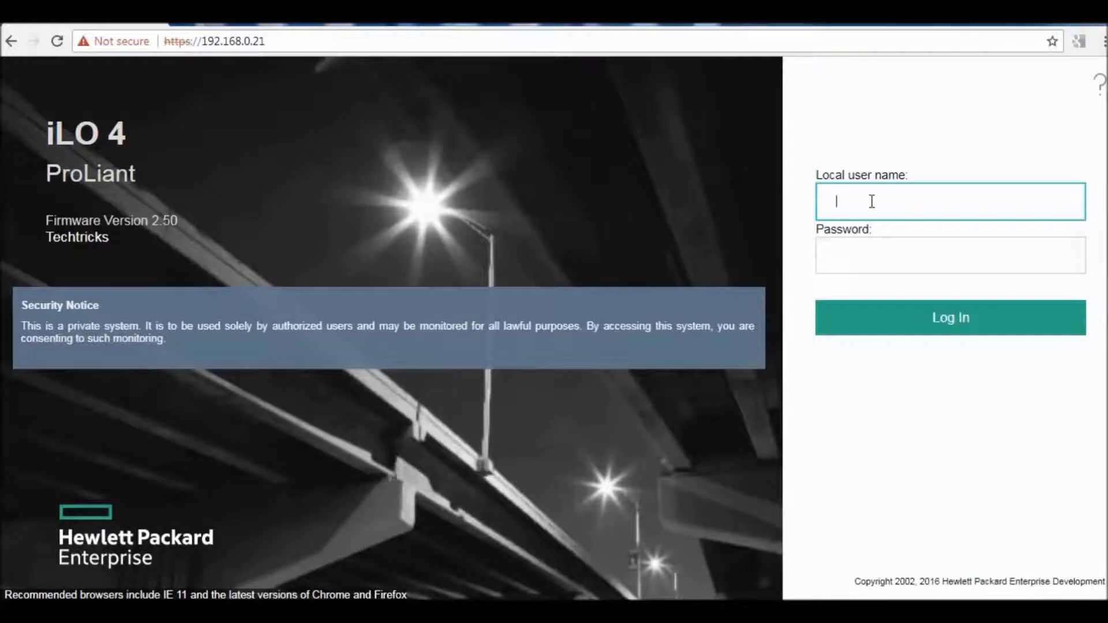
- Reload the iLO sign-in page and log in with the local user name and password
{"action": "left_click", "coordinate": [362, 36]}
{"action": "key", "text": "Return"}
{"action": "type", "text": "demo"}
{"action": "key", "text": "Tab"}
{"action": "type", "text": "*****"}
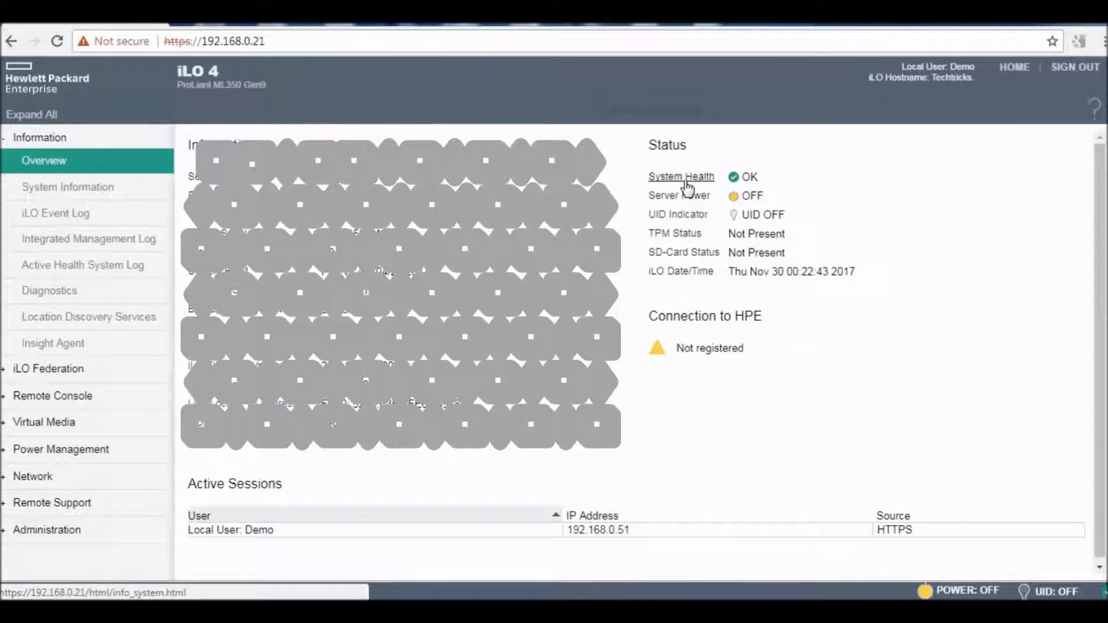
- Highlight the Server Power status on the Overview, then open the System Health summary
{"action": "left_click_drag", "start_coordinate": [648, 195], "coordinate": [775, 201]}
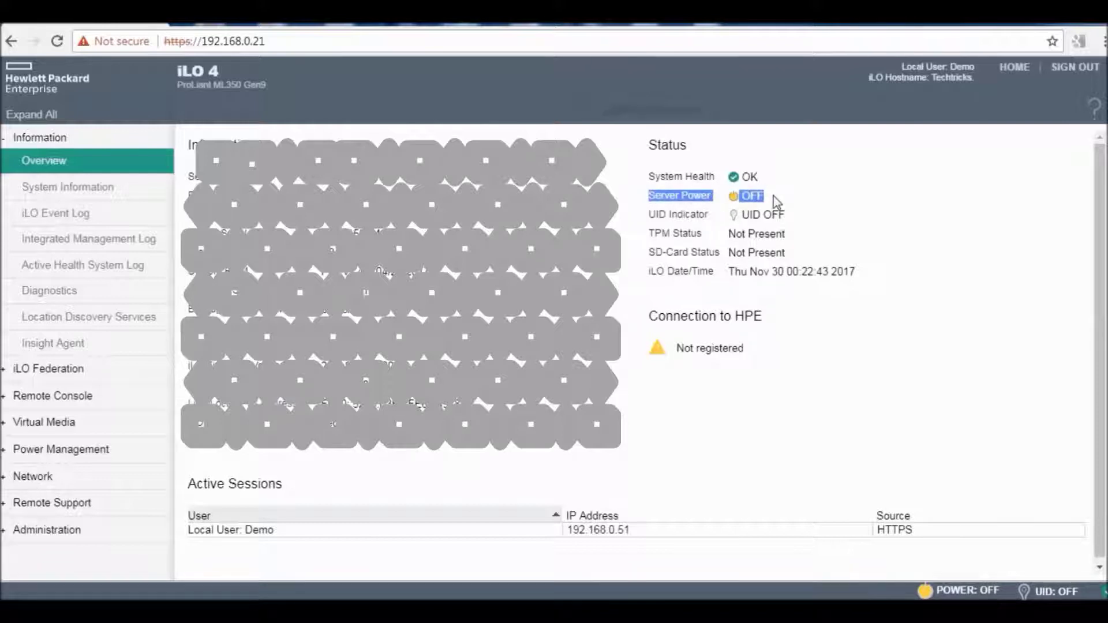
{"action": "left_click", "coordinate": [700, 177]}
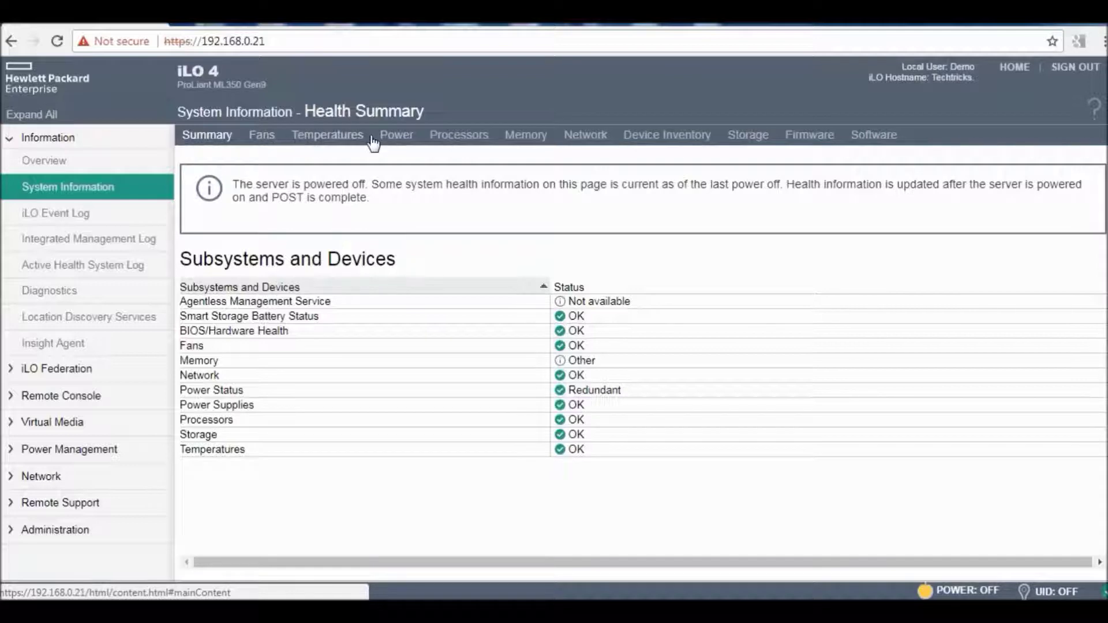
- View the Fans, Summary, Temperatures and Power system information pages
{"action": "left_click", "coordinate": [261, 135]}
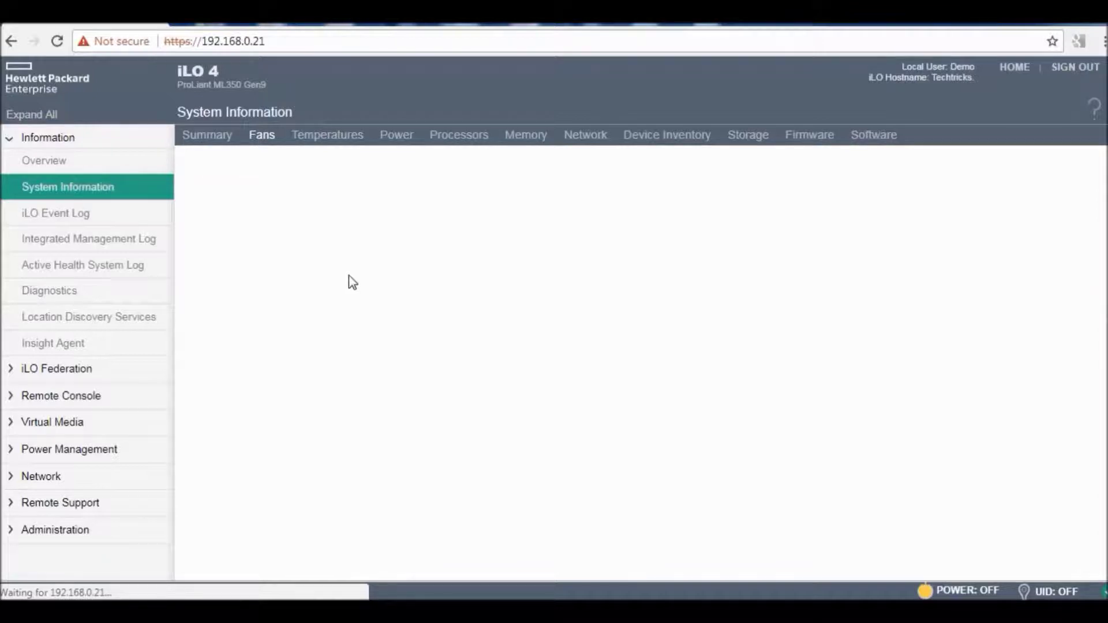
{"action": "left_click", "coordinate": [214, 140]}
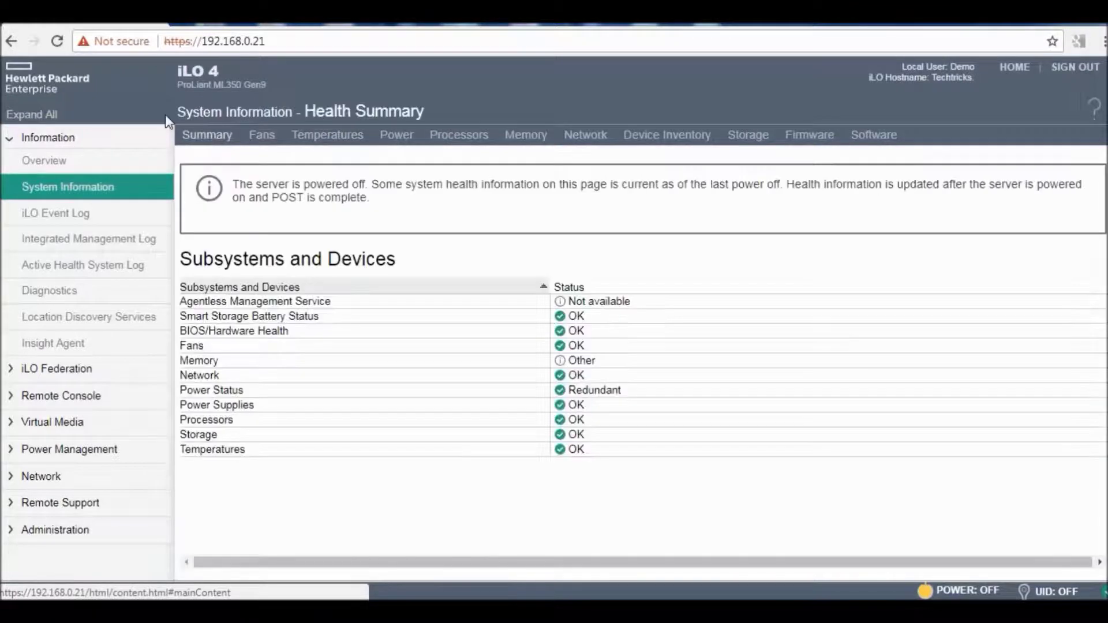
{"action": "left_click", "coordinate": [265, 138]}
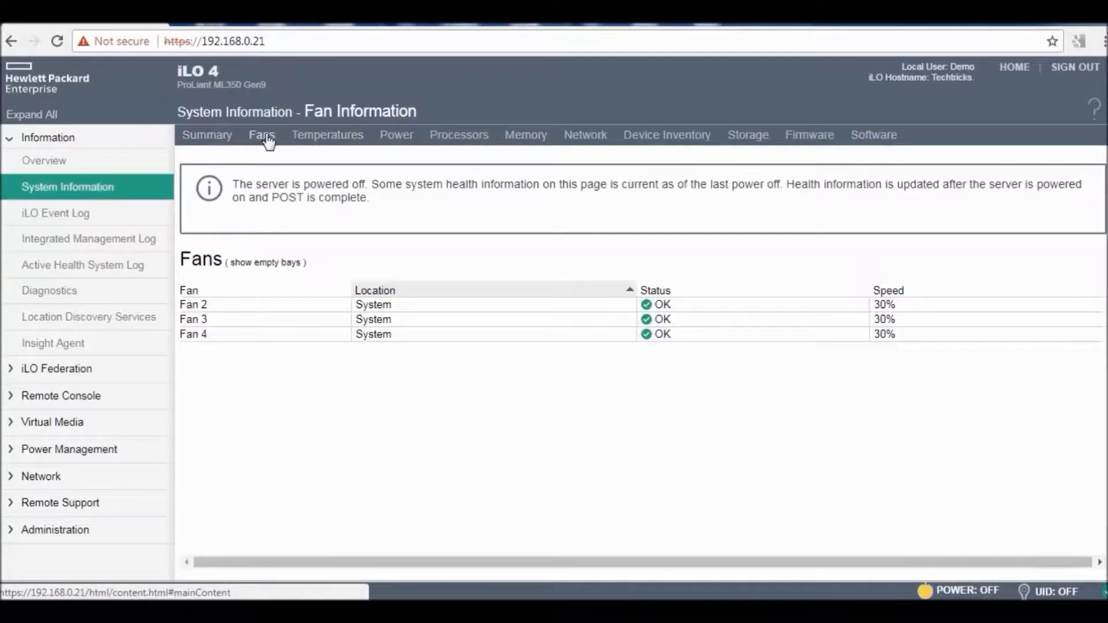
{"action": "left_click", "coordinate": [326, 139]}
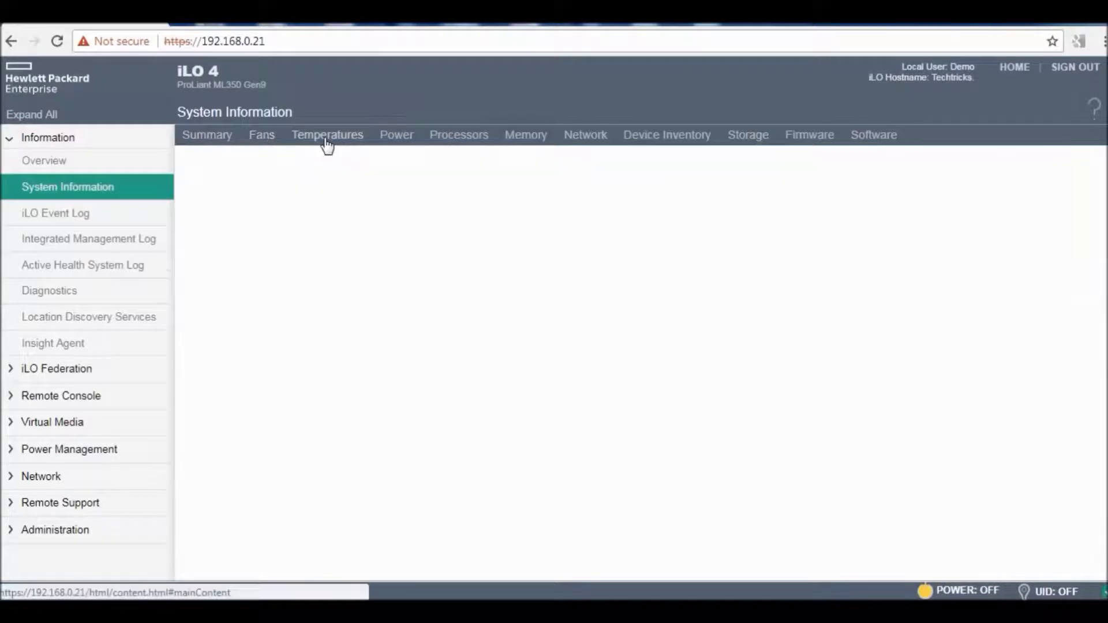
{"action": "left_click", "coordinate": [407, 143]}
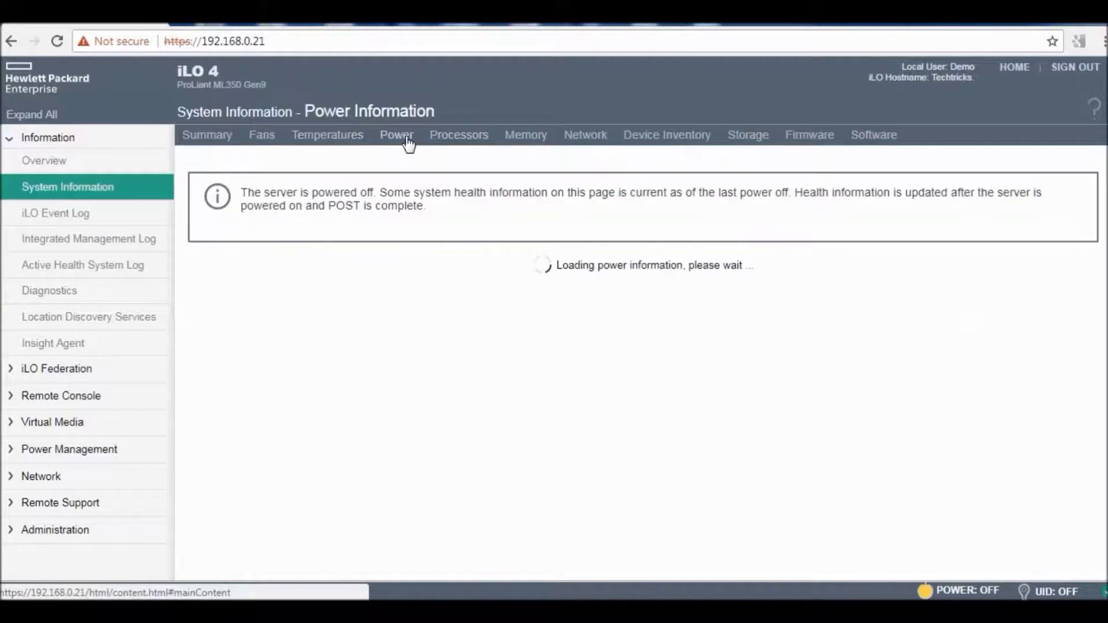
- Check the Processors, Memory, Network, Device Inventory and Storage pages, then open the iLO Event Log
{"action": "left_click", "coordinate": [463, 143]}
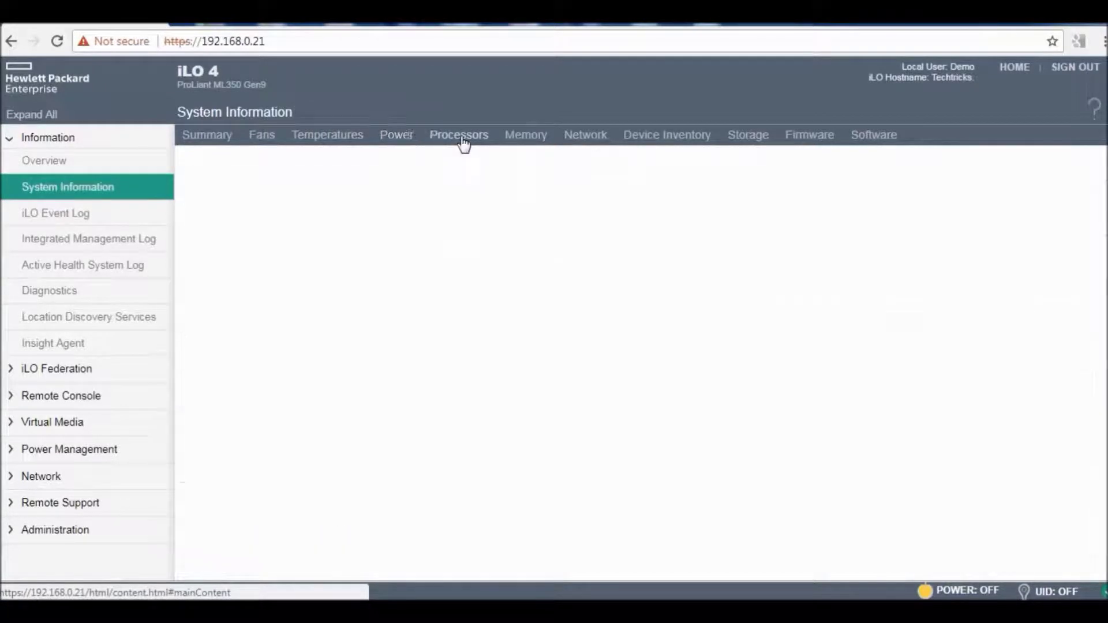
{"action": "left_click", "coordinate": [520, 144]}
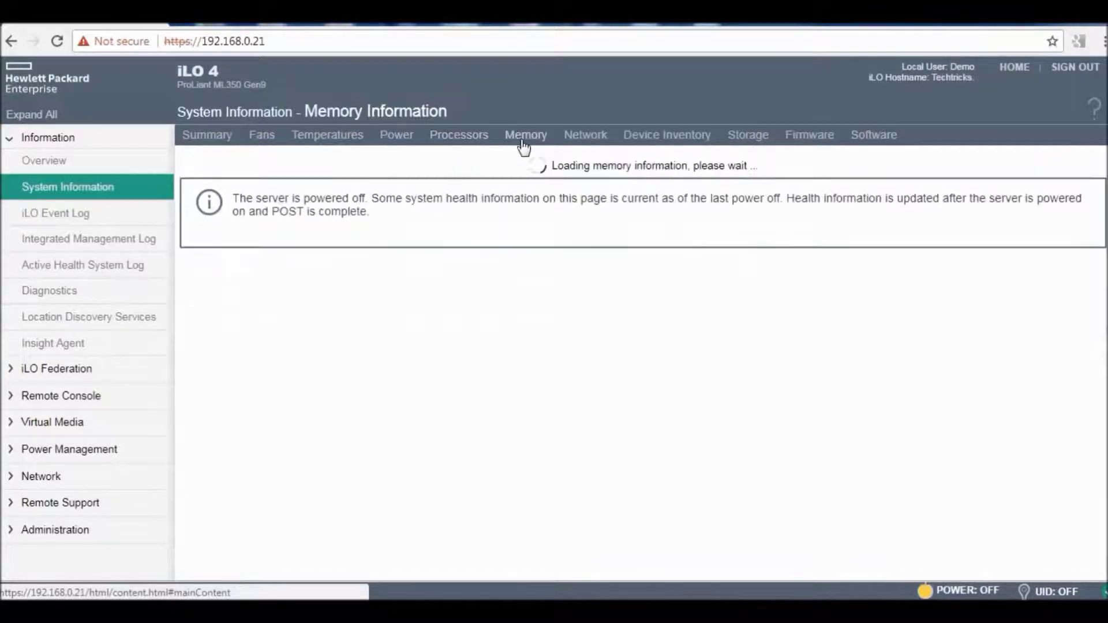
{"action": "left_click", "coordinate": [593, 143]}
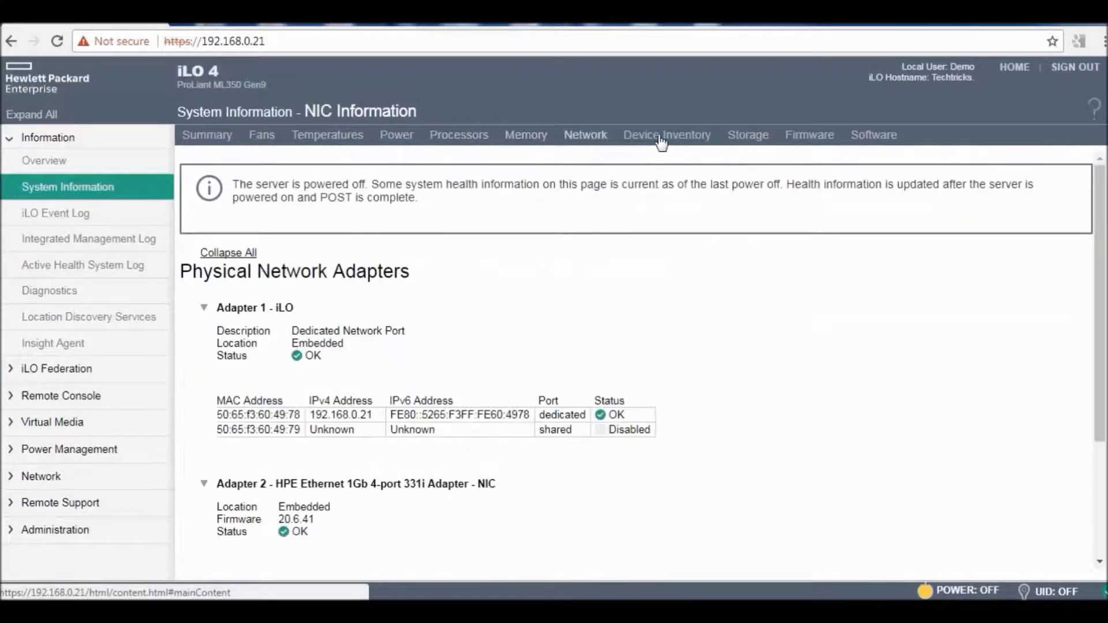
{"action": "left_click", "coordinate": [689, 144]}
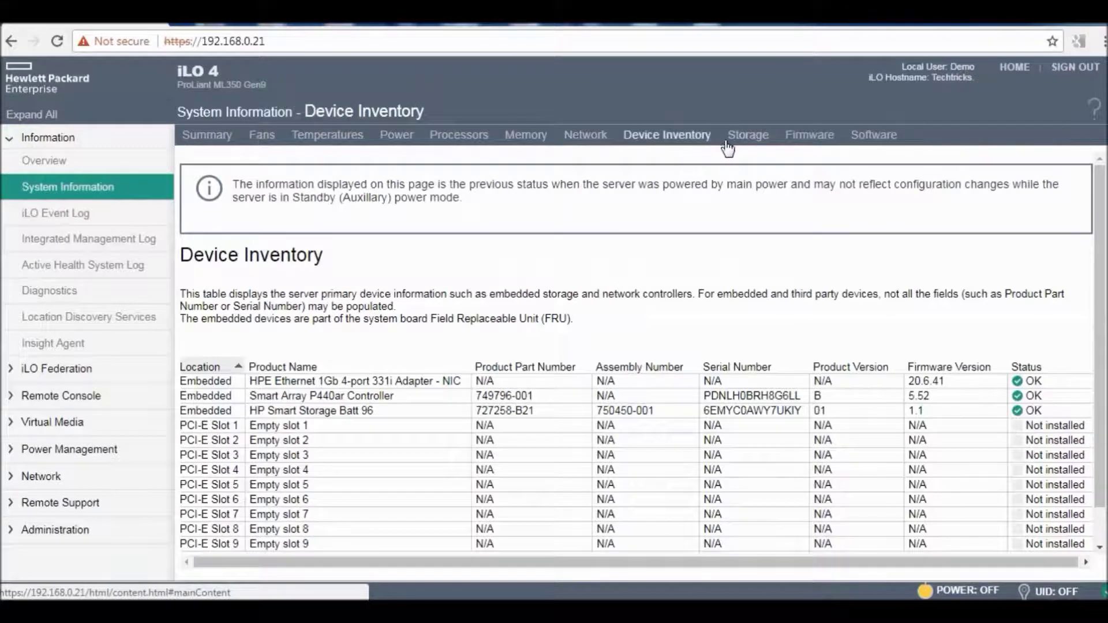
{"action": "left_click", "coordinate": [750, 141]}
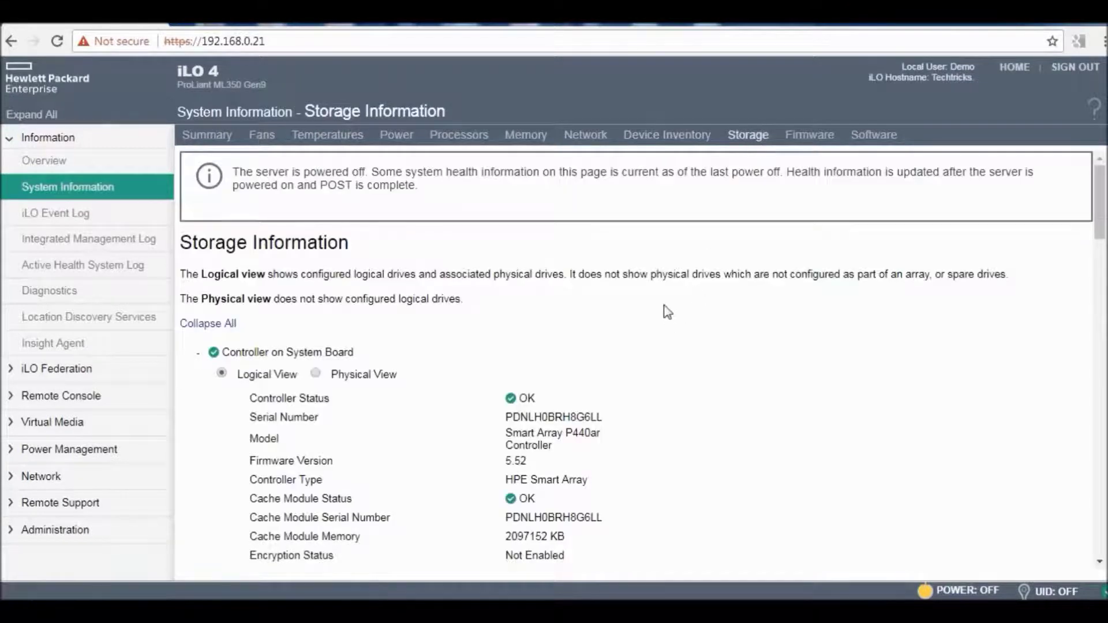
{"action": "left_click", "coordinate": [80, 214]}
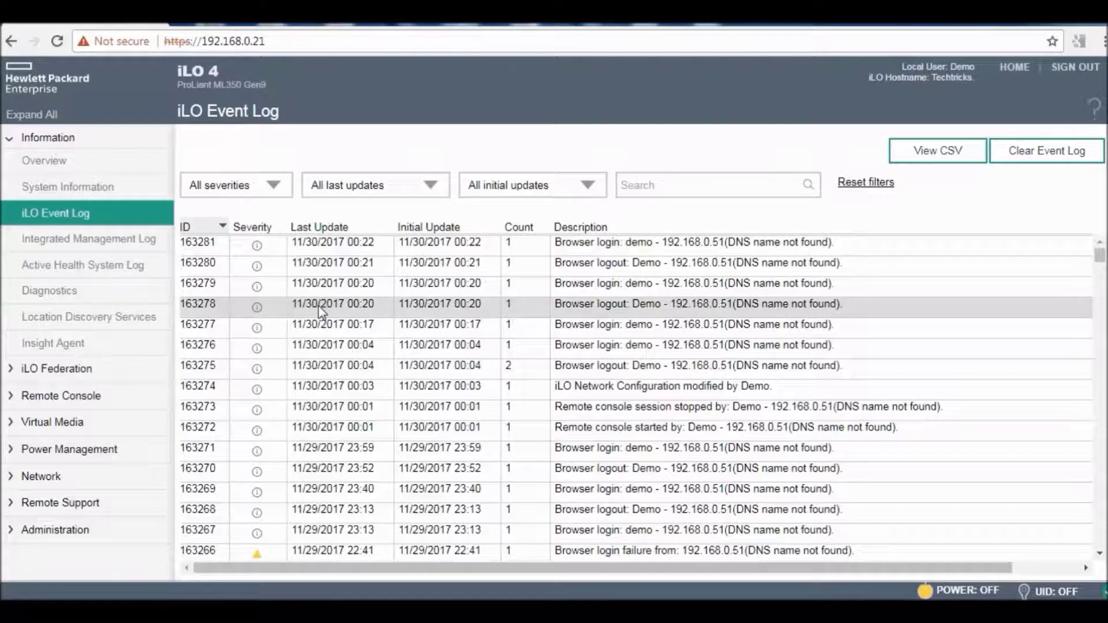
- Go from the iLO Event Log to the Active Health System Log download page
{"action": "left_click", "coordinate": [120, 269]}
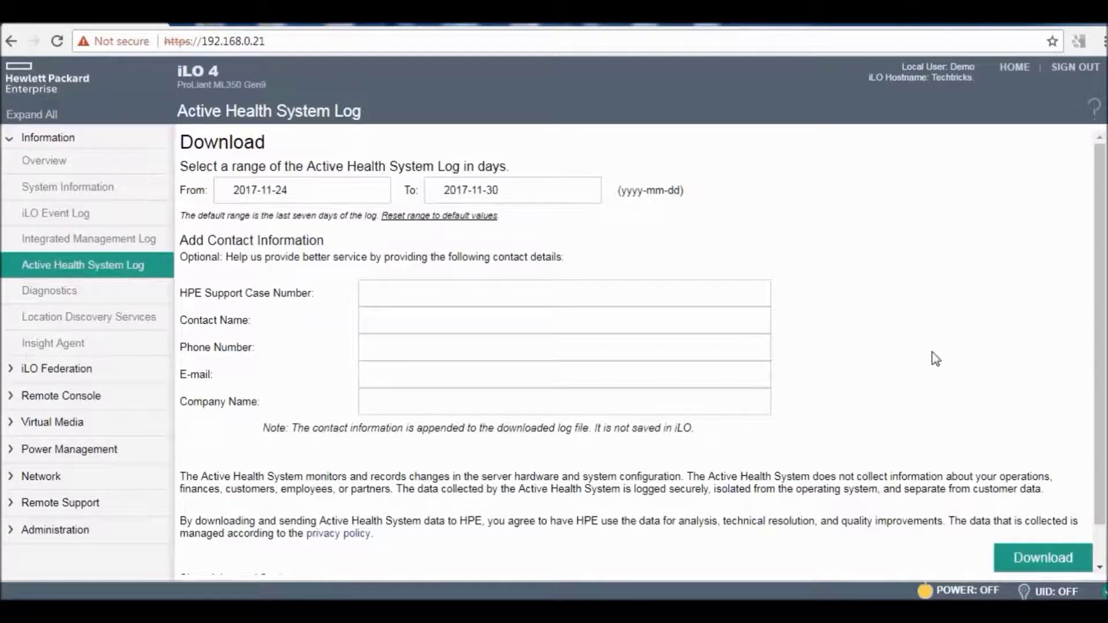
- Scroll the Active Health System Log page, then collapse the Information navigation section
{"action": "scroll", "coordinate": [932, 359], "scroll_direction": "down", "scroll_amount": 2}
{"action": "scroll", "coordinate": [368, 227], "scroll_direction": "up", "scroll_amount": 2}
{"action": "left_click", "coordinate": [12, 138]}
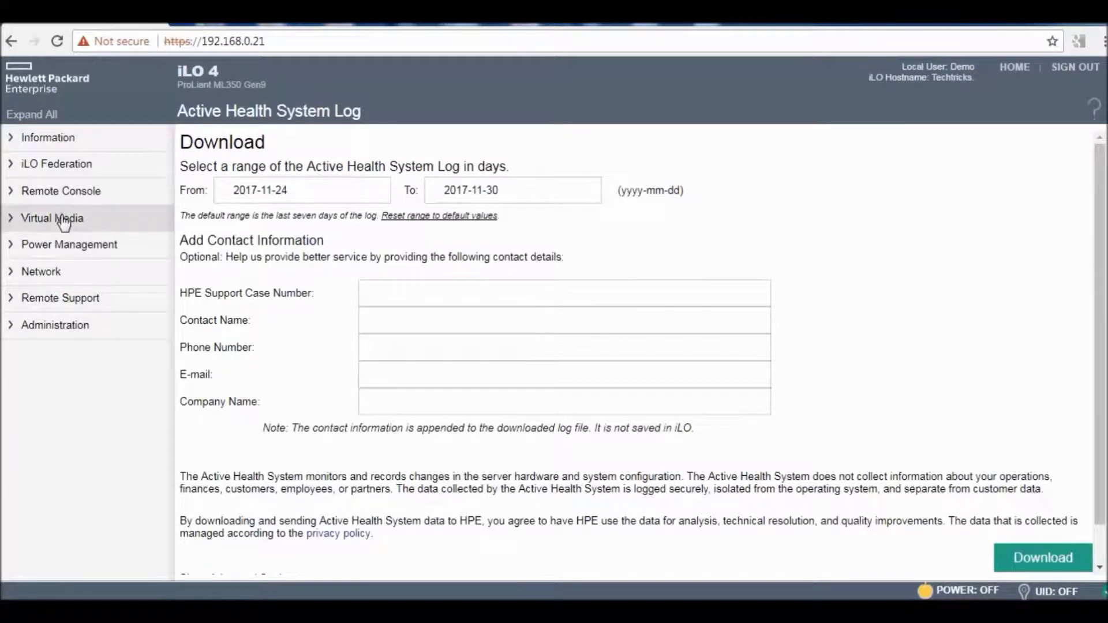
- Start the Java Web Start remote console from iLO-jirc.jnlp, allowing it past the security warning
{"action": "left_click", "coordinate": [65, 192]}
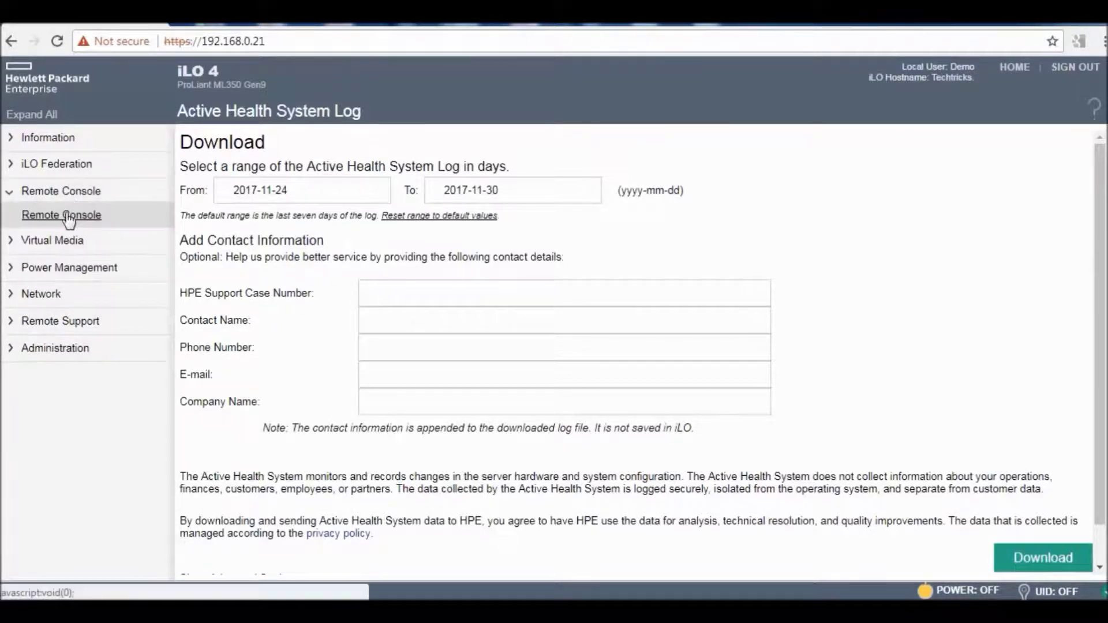
{"action": "left_click", "coordinate": [64, 215]}
{"action": "scroll", "coordinate": [923, 396], "scroll_direction": "down", "scroll_amount": 2}
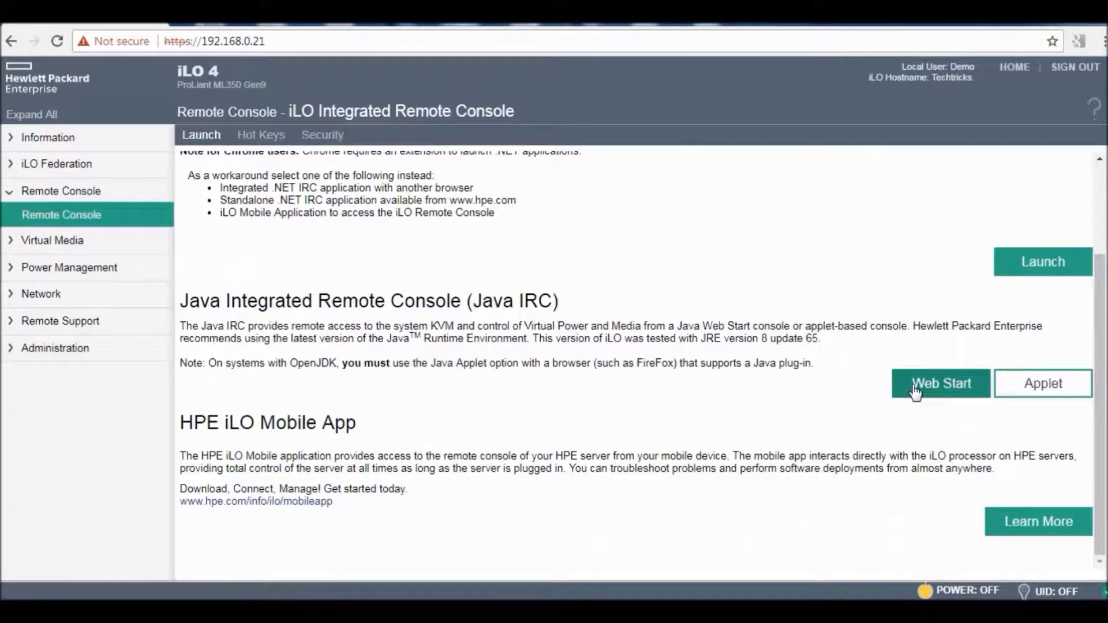
{"action": "left_click", "coordinate": [915, 391]}
{"action": "left_click", "coordinate": [255, 584]}
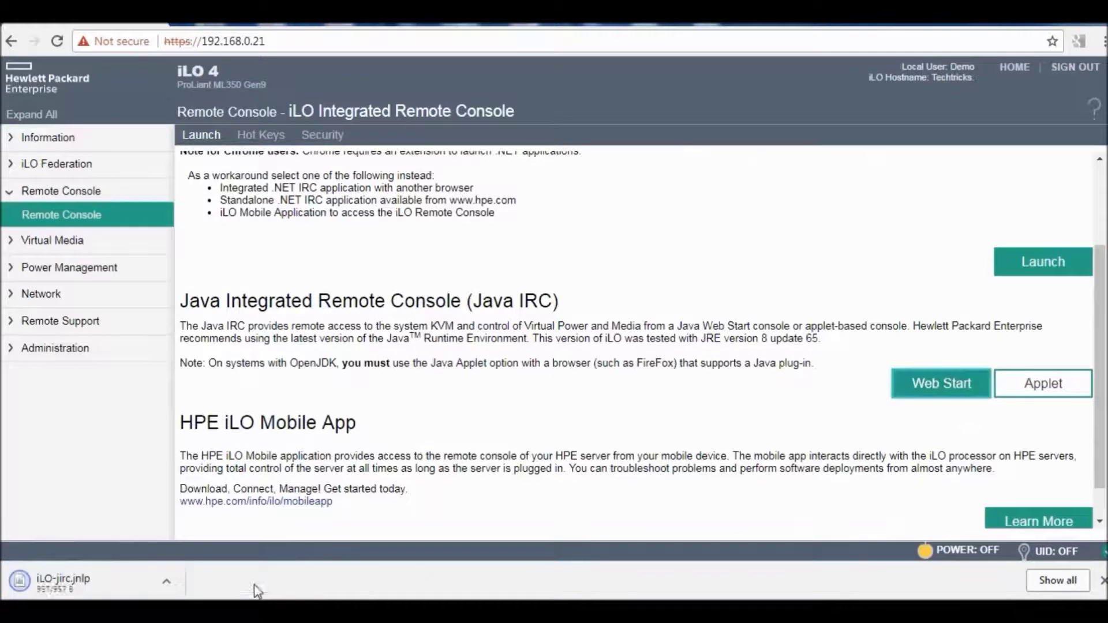
{"action": "left_click", "coordinate": [63, 580]}
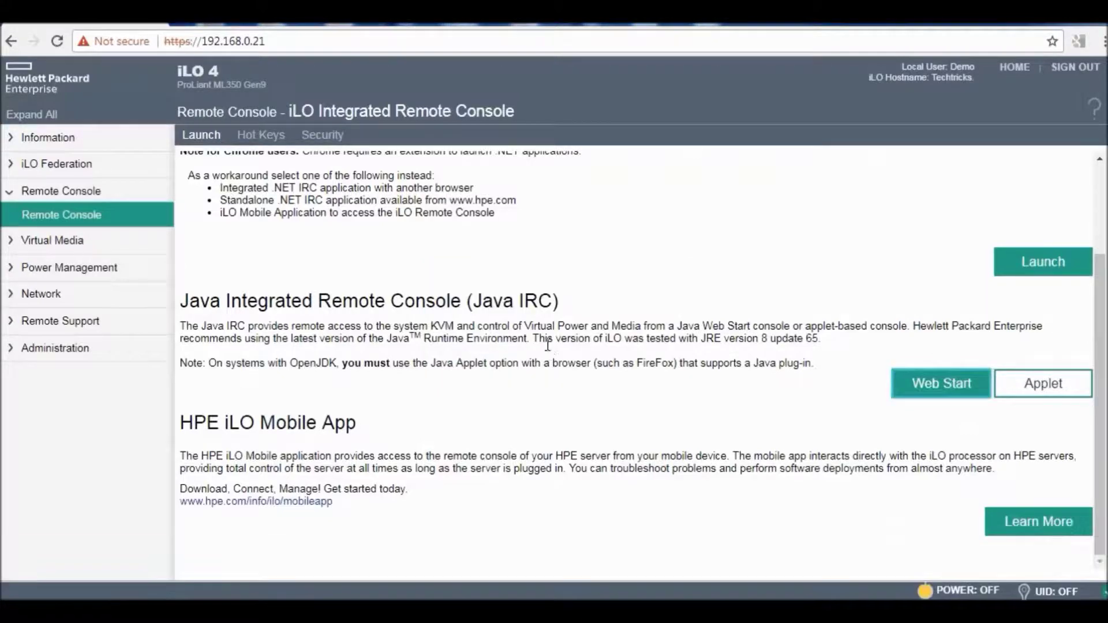
{"action": "left_click", "coordinate": [656, 377]}
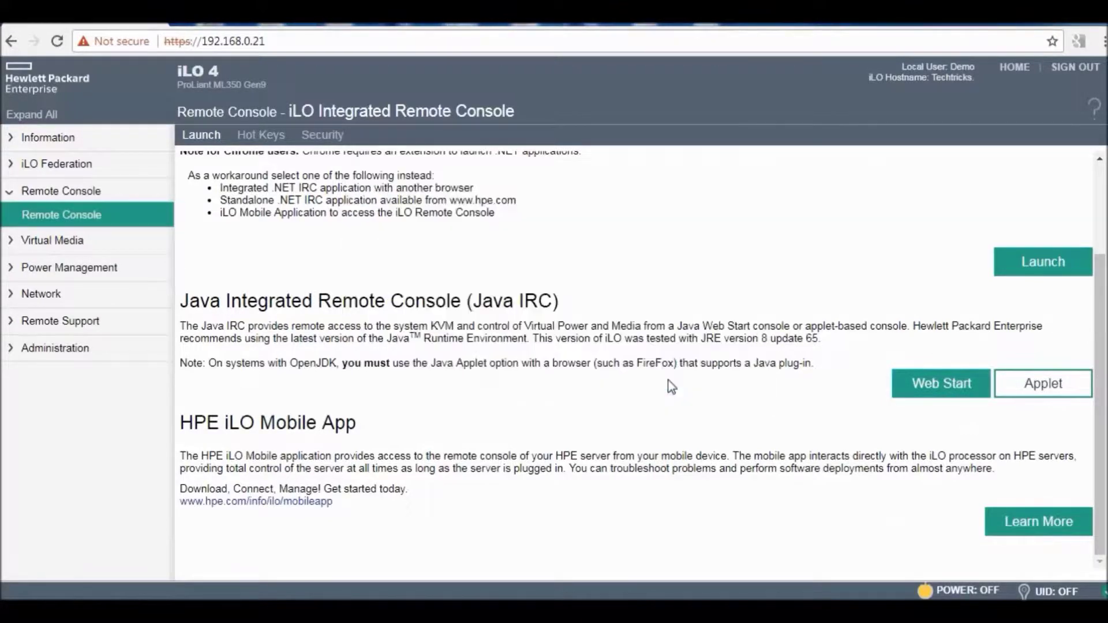
{"action": "left_click", "coordinate": [671, 361]}
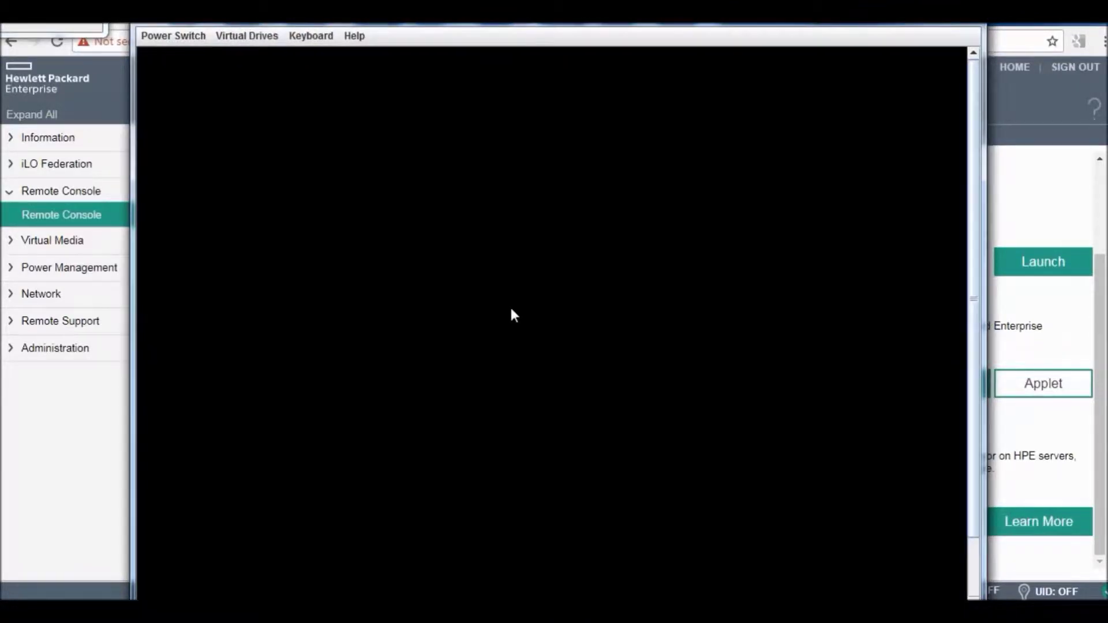
- Check the Power Switch menu options in the Java console, then close the console window
{"action": "left_click", "coordinate": [178, 39]}
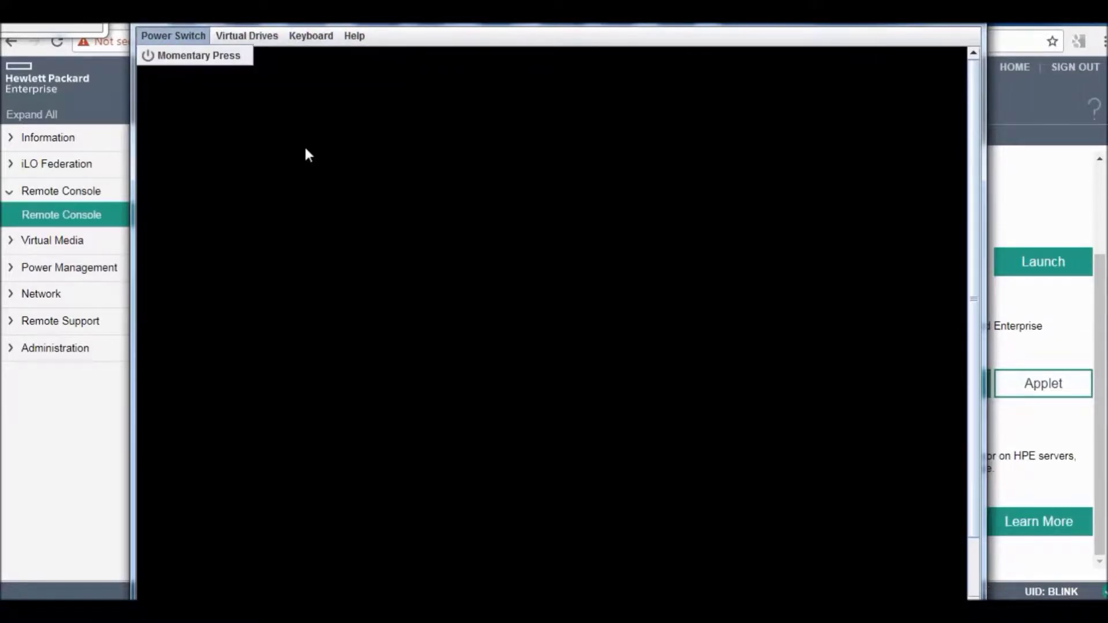
{"action": "left_click", "coordinate": [956, 24]}
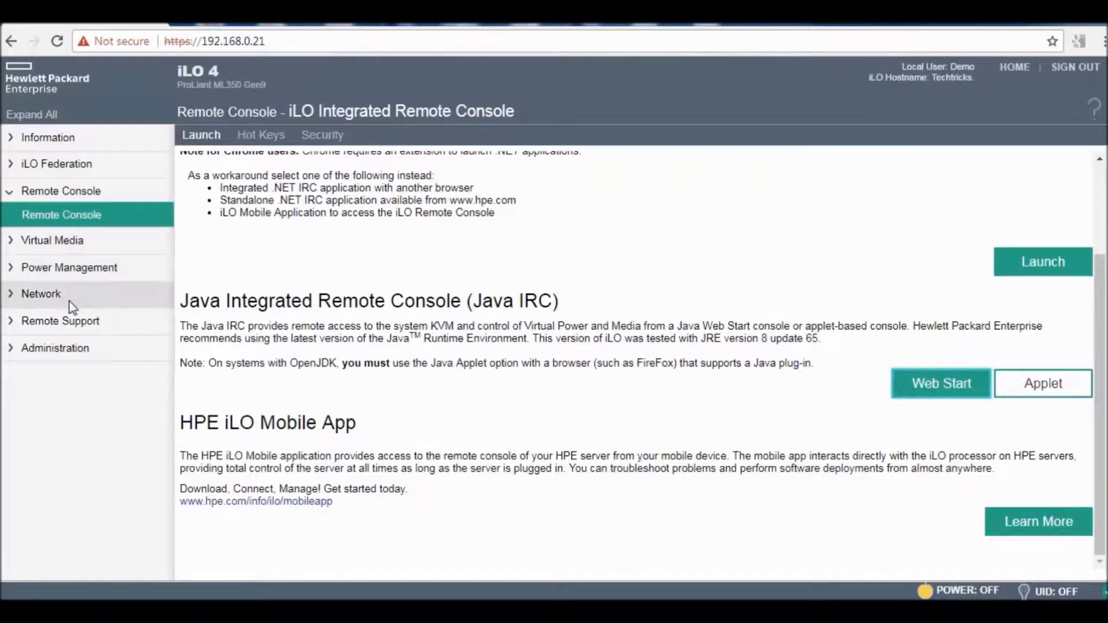
- Browse the Server Power and Power Meter pages, then open the iLO Dedicated Network Port summary
{"action": "left_click", "coordinate": [53, 278]}
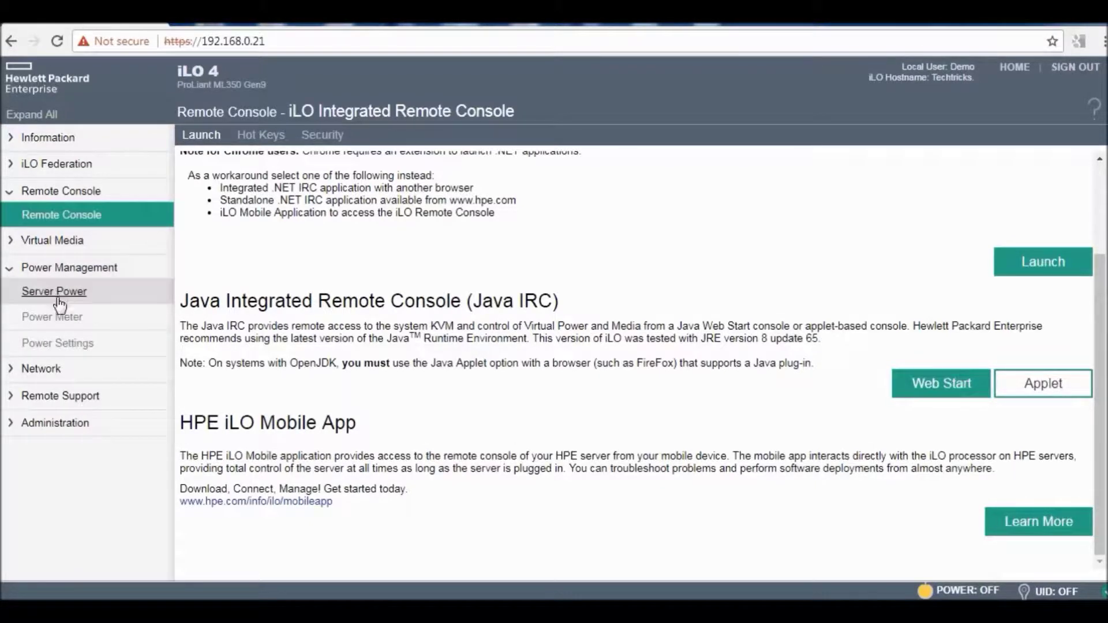
{"action": "left_click", "coordinate": [57, 293]}
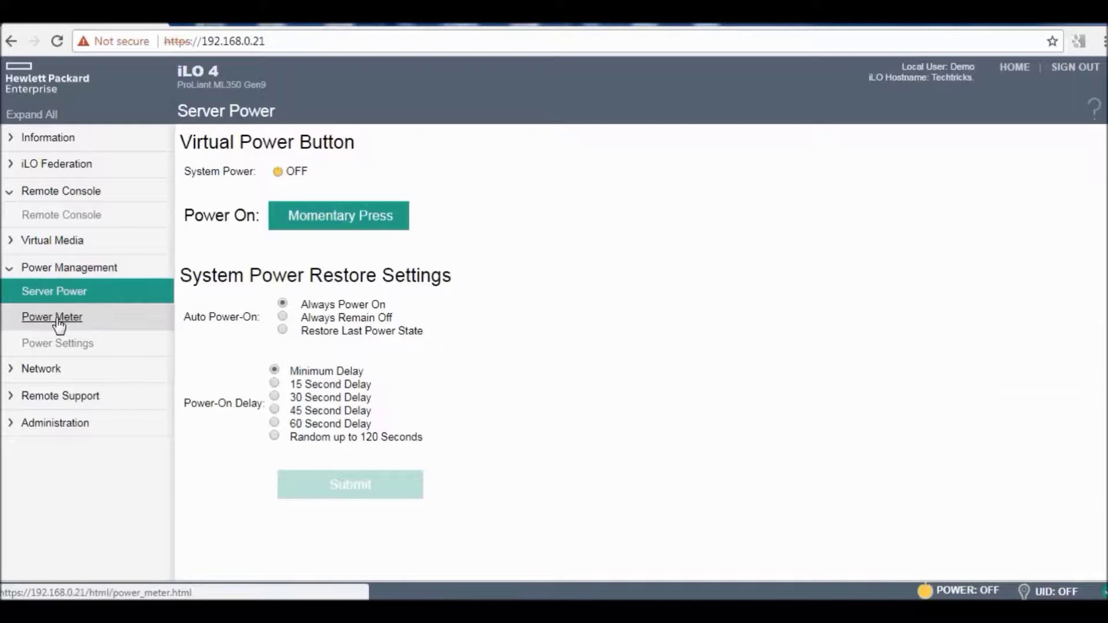
{"action": "left_click", "coordinate": [57, 319]}
{"action": "left_click", "coordinate": [13, 272]}
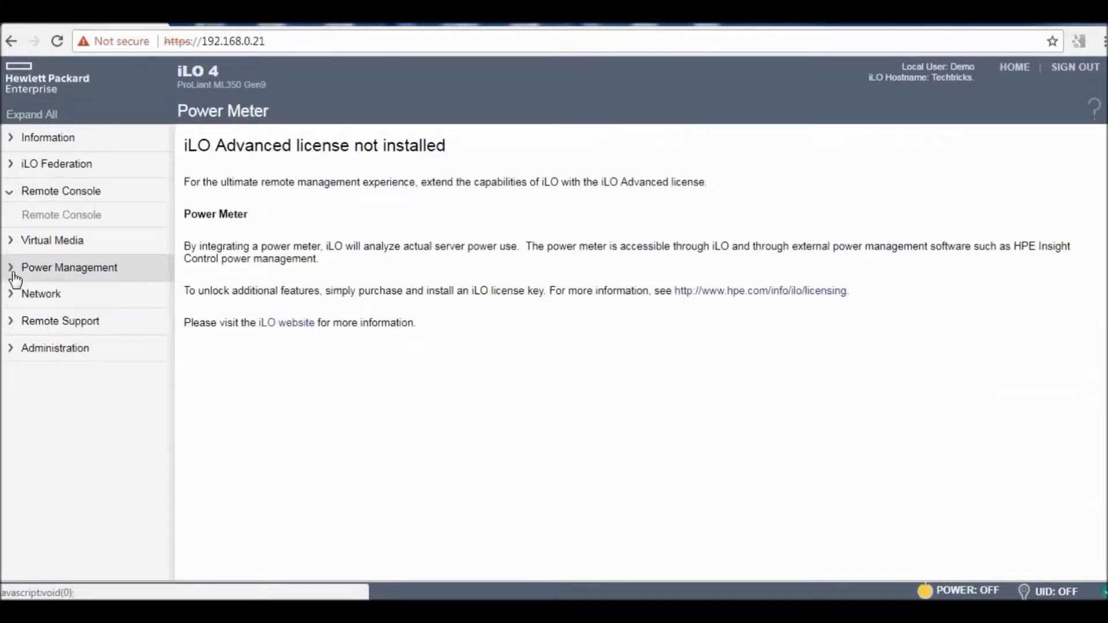
{"action": "left_click", "coordinate": [43, 296]}
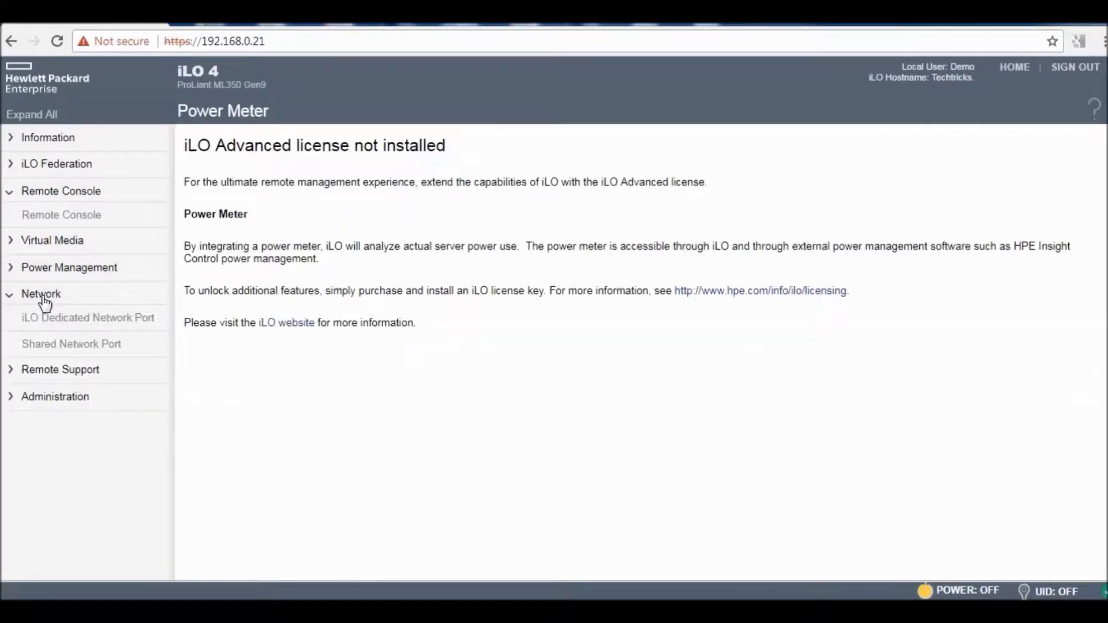
{"action": "left_click", "coordinate": [75, 319]}
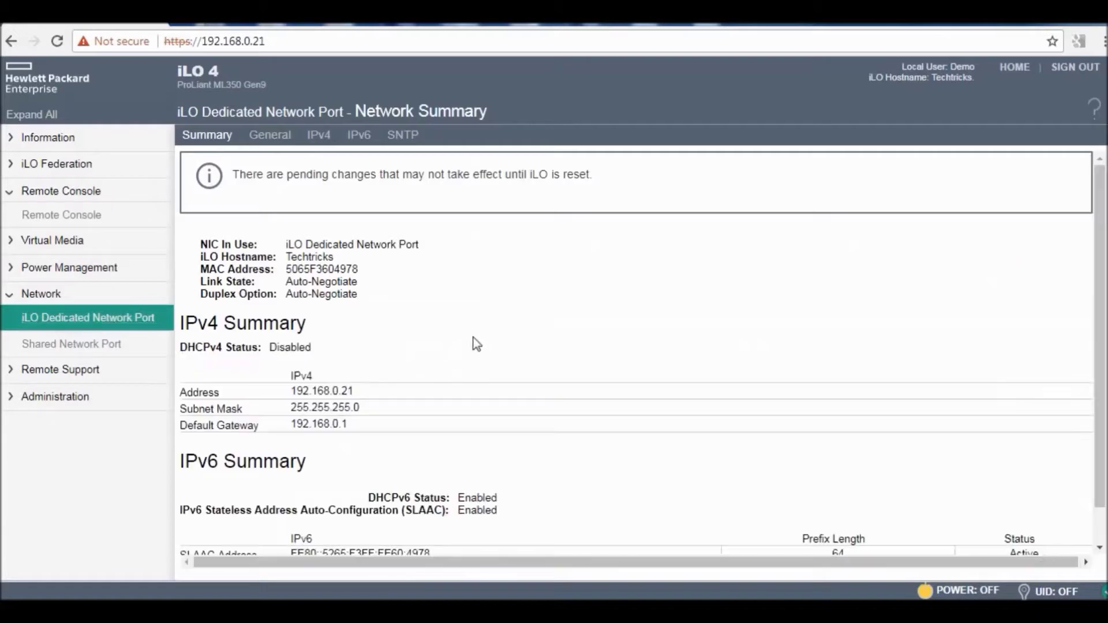
- Review the dedicated port's hostname Techtricks on the General tab
{"action": "left_click", "coordinate": [269, 136]}
{"action": "left_click_drag", "start_coordinate": [432, 287], "coordinate": [337, 292]}
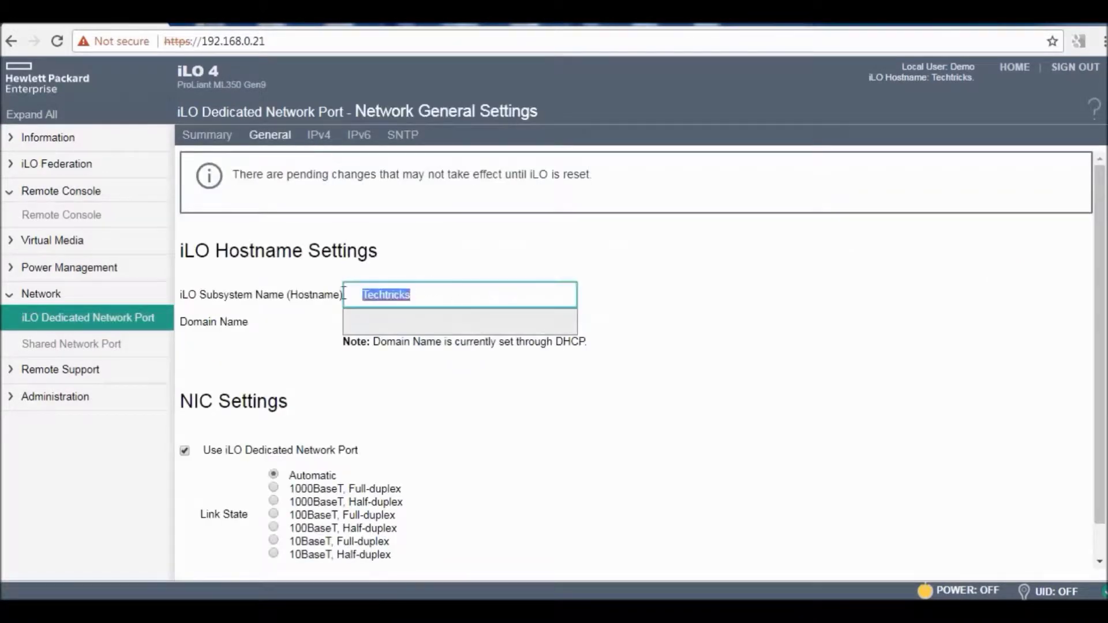
{"action": "left_click", "coordinate": [452, 297]}
- Inspect the IPv4 settings with static address 192.168.0.21, then collapse the Network section
{"action": "left_click", "coordinate": [327, 137]}
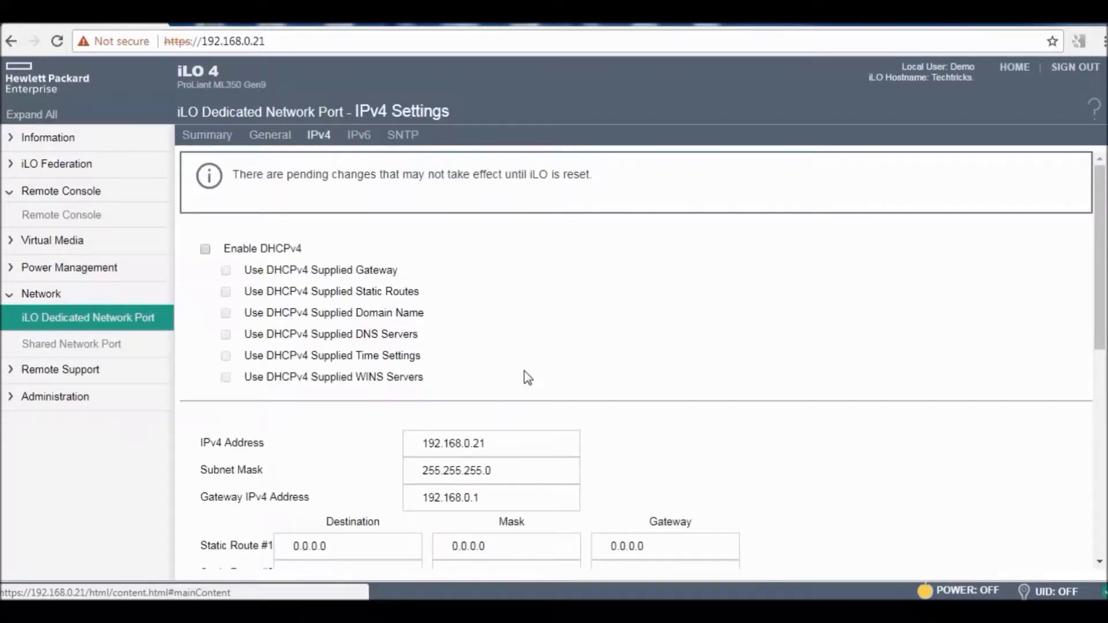
{"action": "left_click_drag", "start_coordinate": [507, 442], "coordinate": [362, 457]}
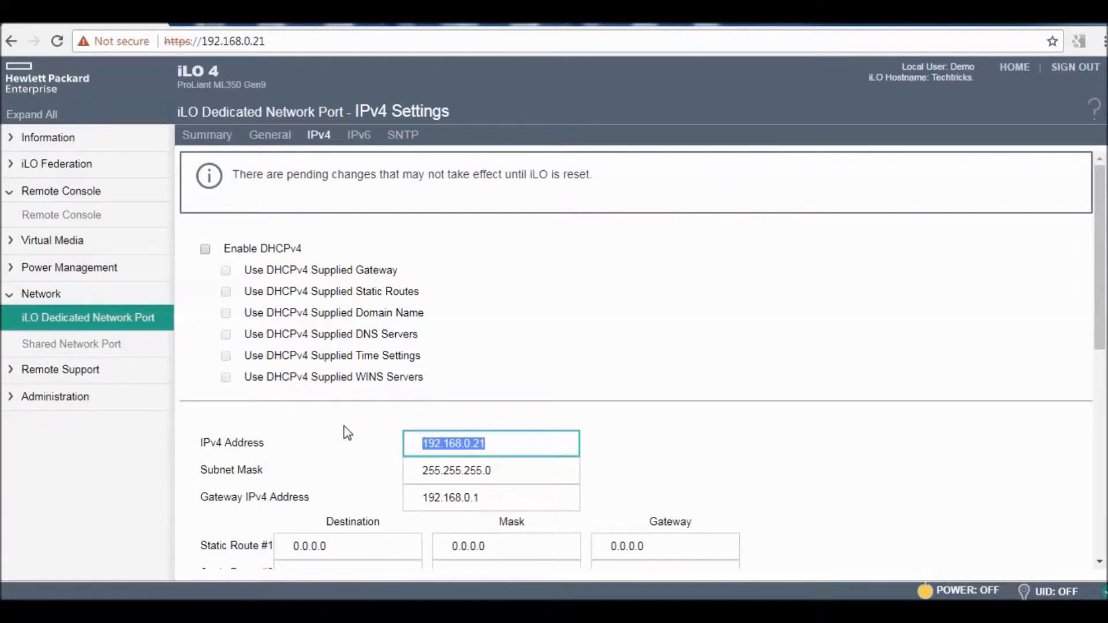
{"action": "left_click", "coordinate": [10, 295]}
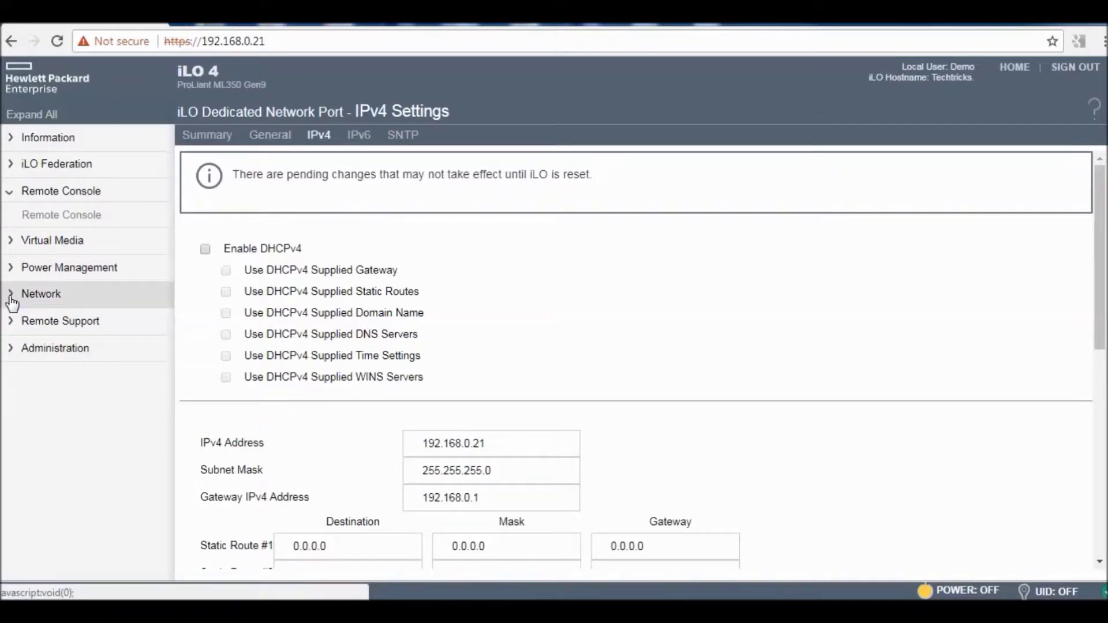
{"action": "left_click", "coordinate": [74, 323]}
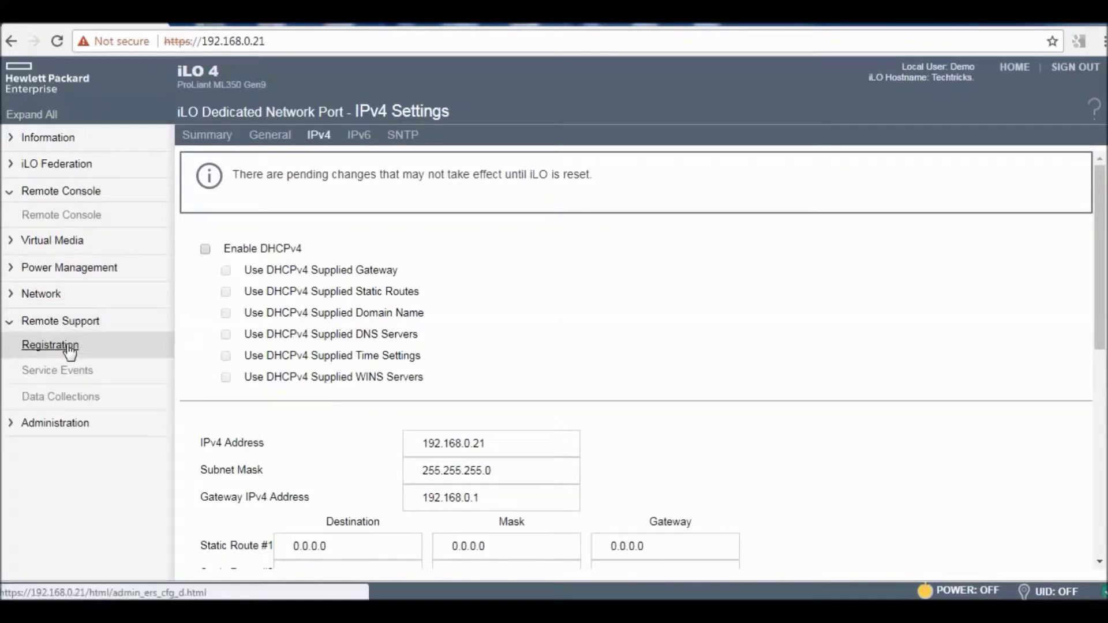
- View the HPE Registration page, then load User Administration with its local users and directory groups
{"action": "left_click", "coordinate": [70, 349]}
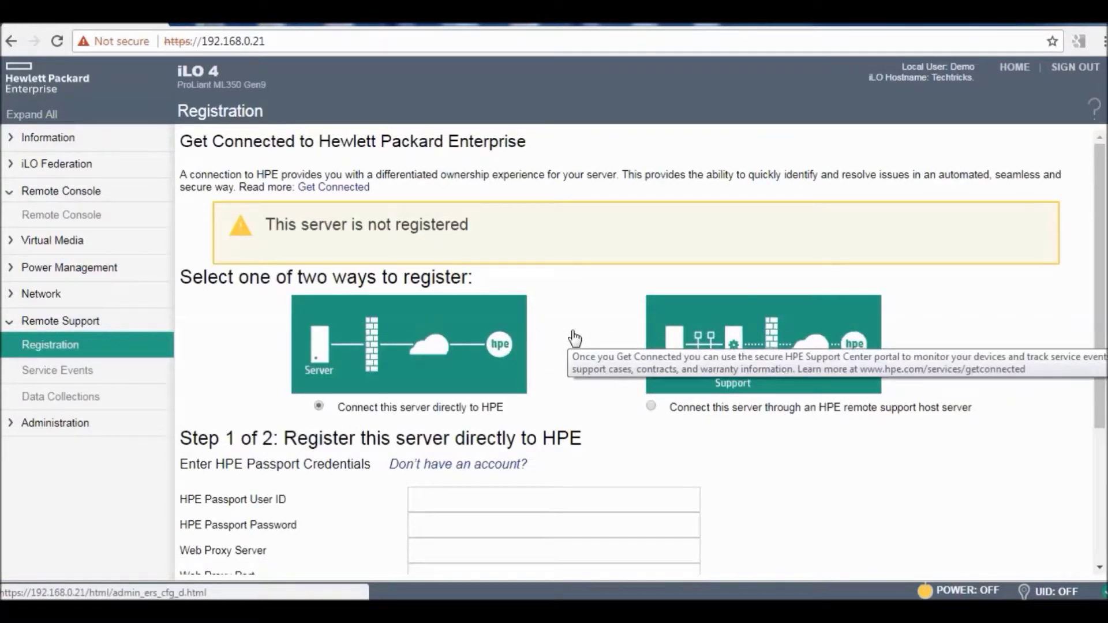
{"action": "left_click", "coordinate": [11, 323]}
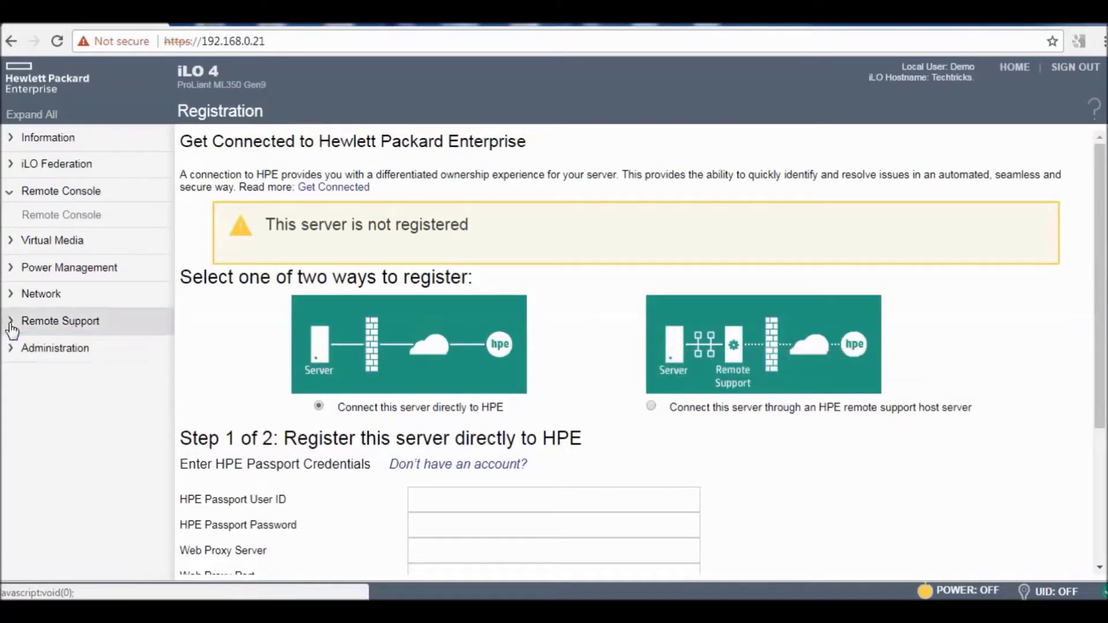
{"action": "left_click", "coordinate": [67, 358]}
{"action": "scroll", "coordinate": [225, 357], "scroll_direction": "down", "scroll_amount": 3}
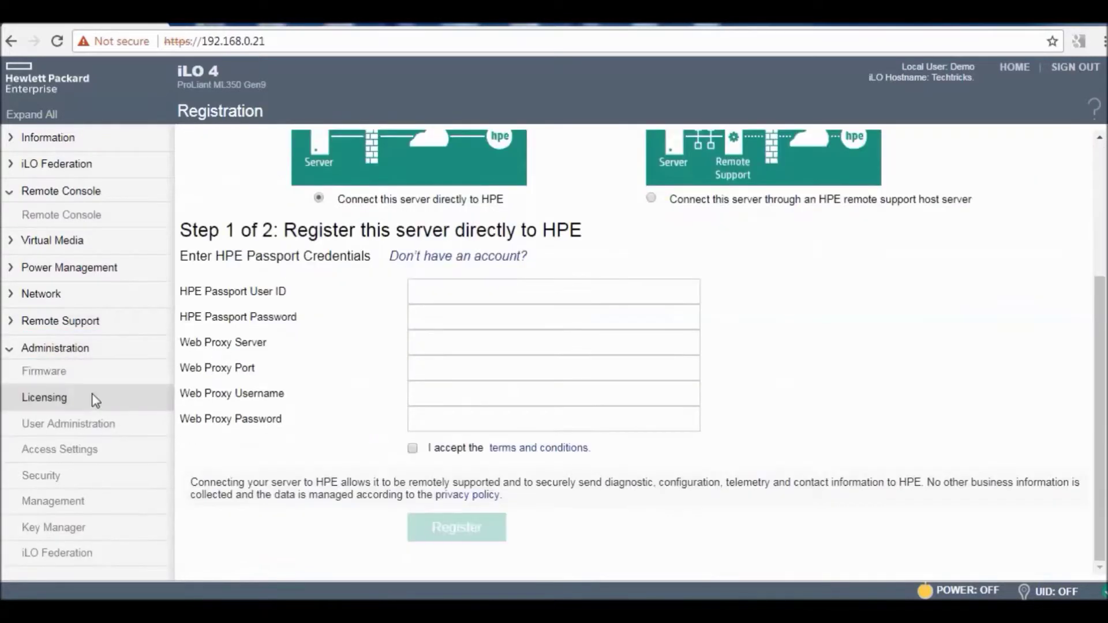
{"action": "left_click", "coordinate": [90, 430]}
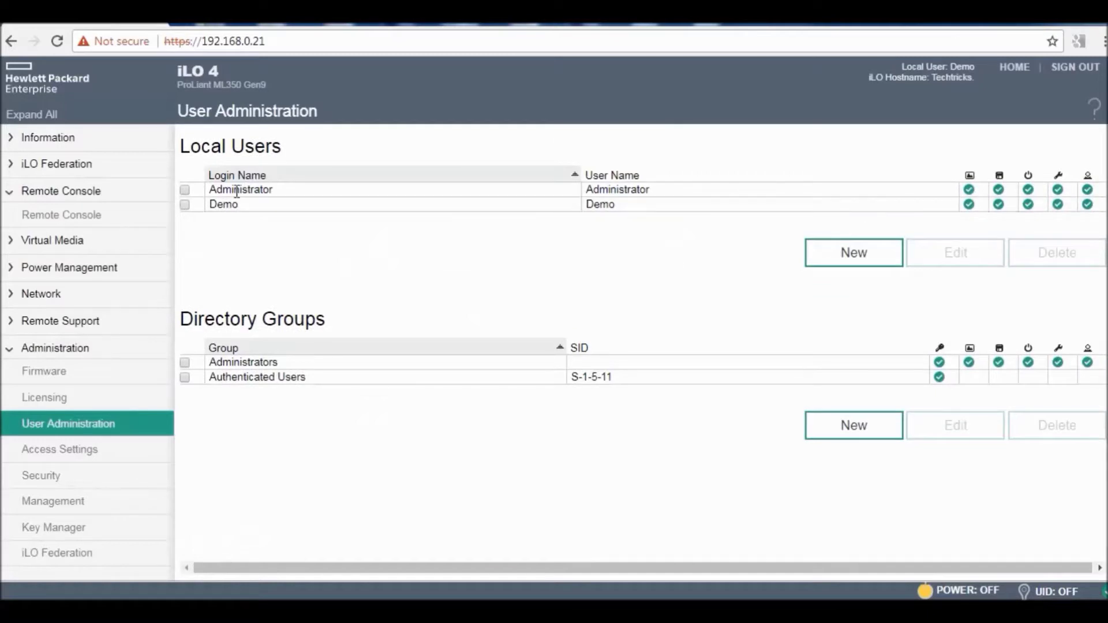
- Select the second local user, view the Add/Edit Local User form and the Security page's SSH keys, then sign out
{"action": "left_click", "coordinate": [185, 204]}
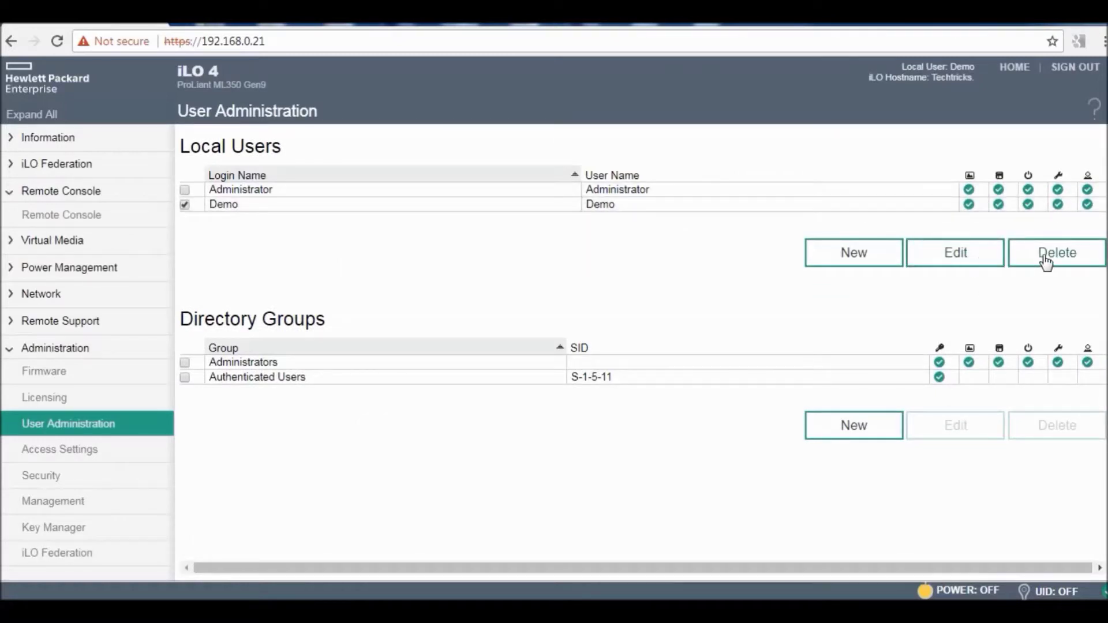
{"action": "left_click", "coordinate": [835, 265]}
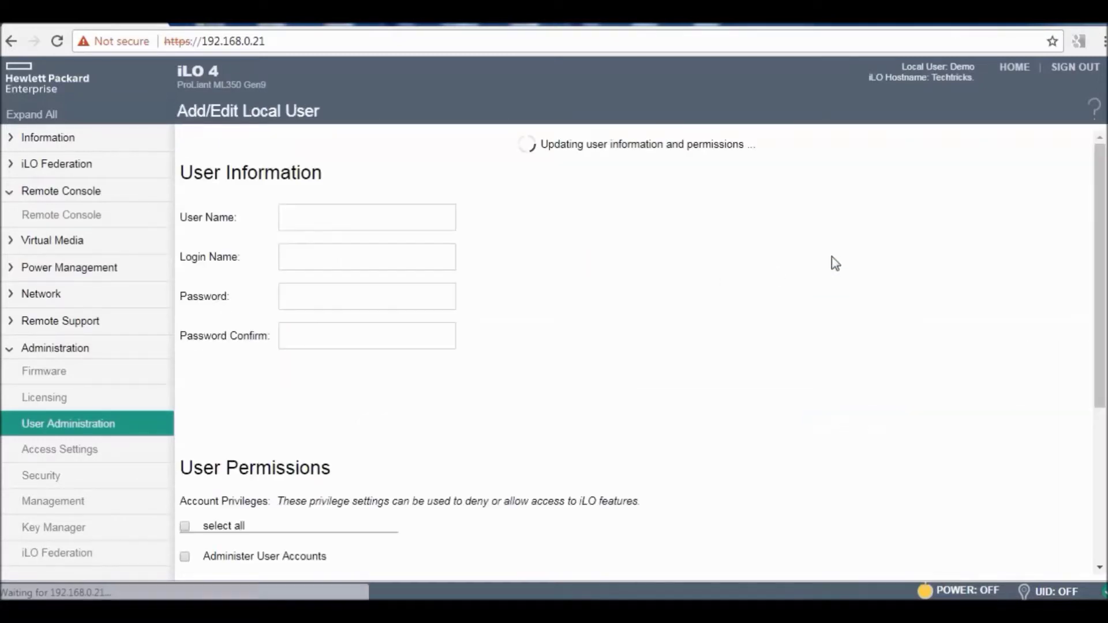
{"action": "left_click", "coordinate": [51, 479]}
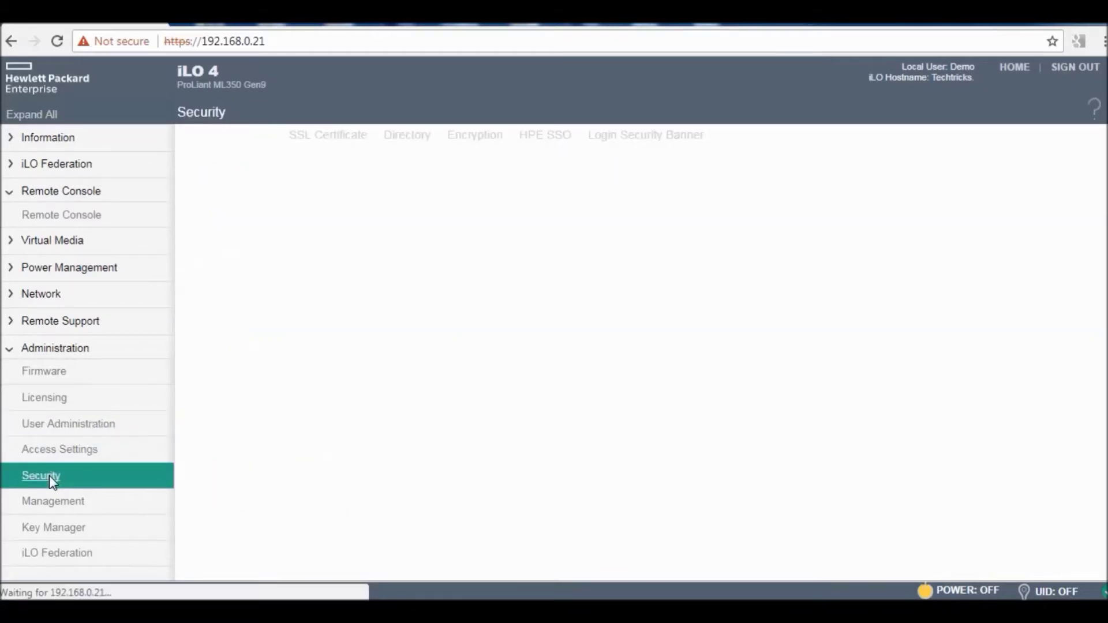
{"action": "left_click", "coordinate": [11, 350]}
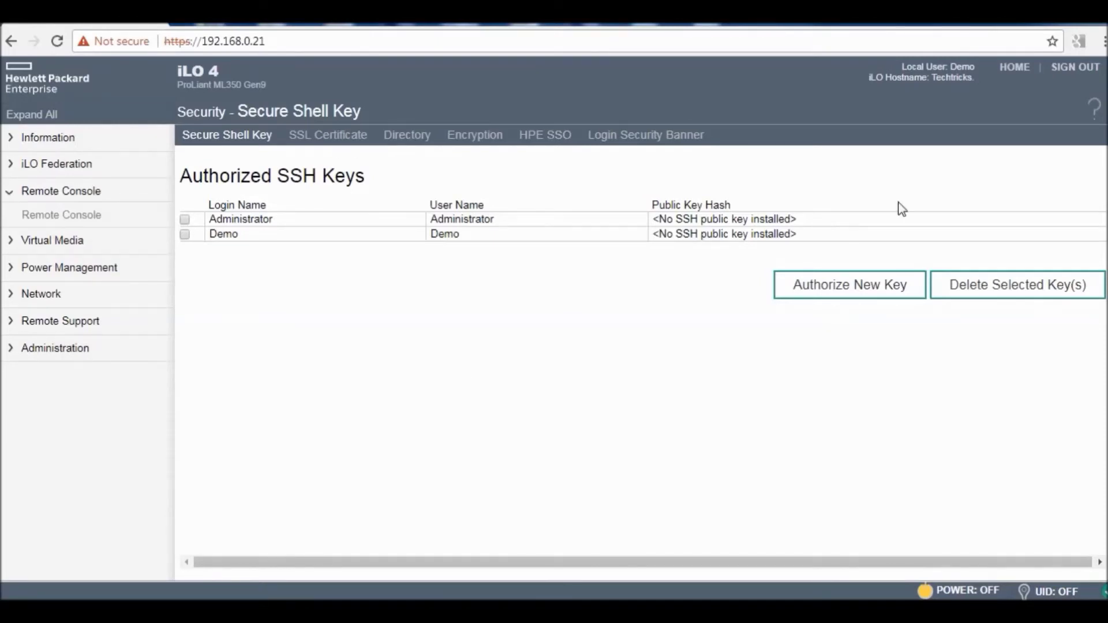
{"action": "left_click", "coordinate": [1063, 68]}
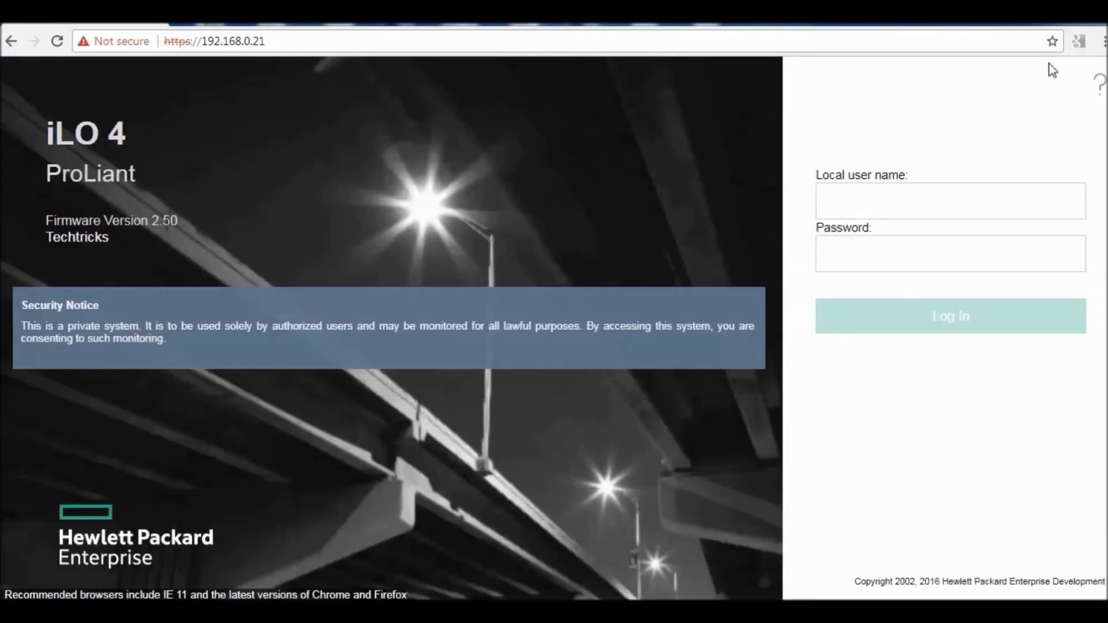